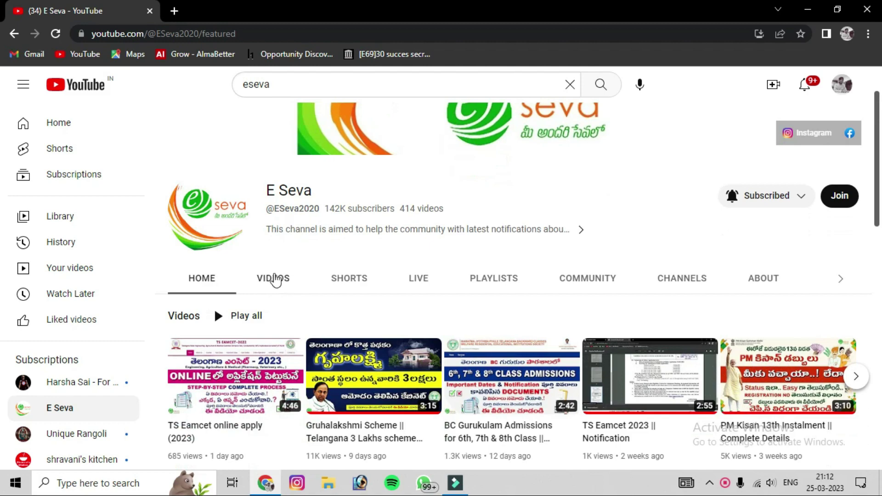
Show the E Seva channel's Videos list and scroll down to the PM Kisan 13th Instalment video.
click(278, 281)
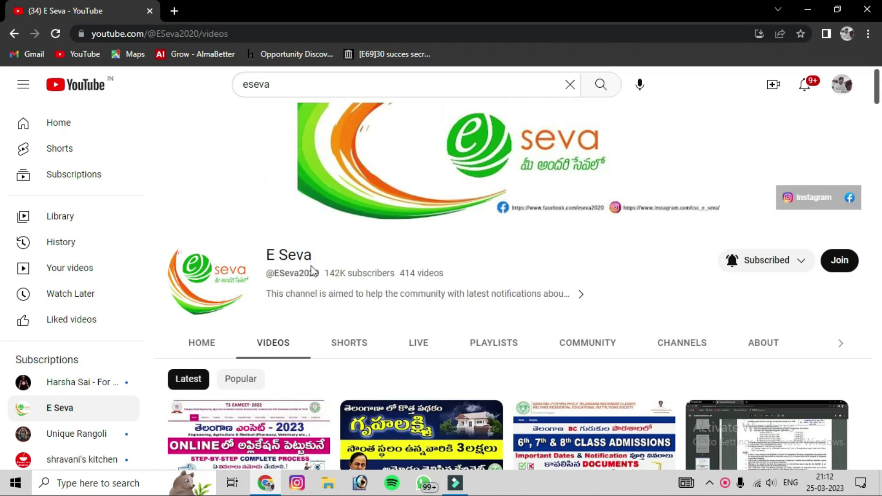
scroll(313, 264, down, 3)
scroll(313, 264, down, 4)
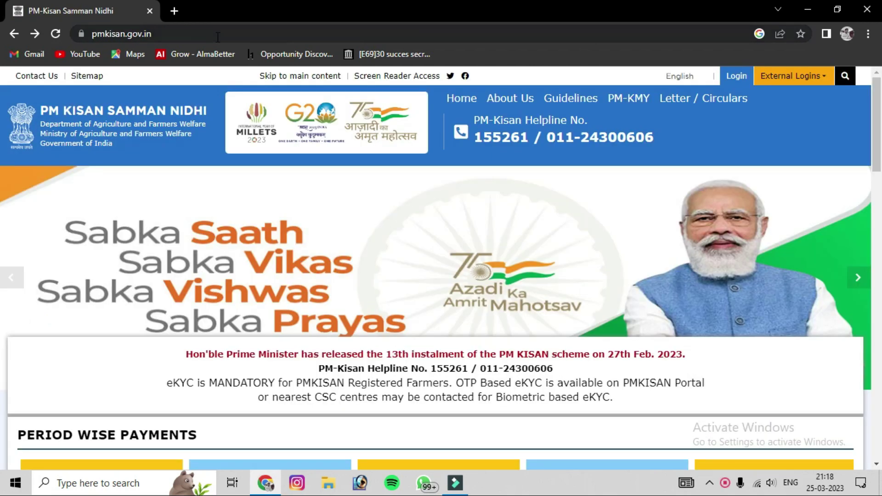
Scroll through the pmkisan.gov.in home page's payment and Farmers Corner sections.
click(166, 36)
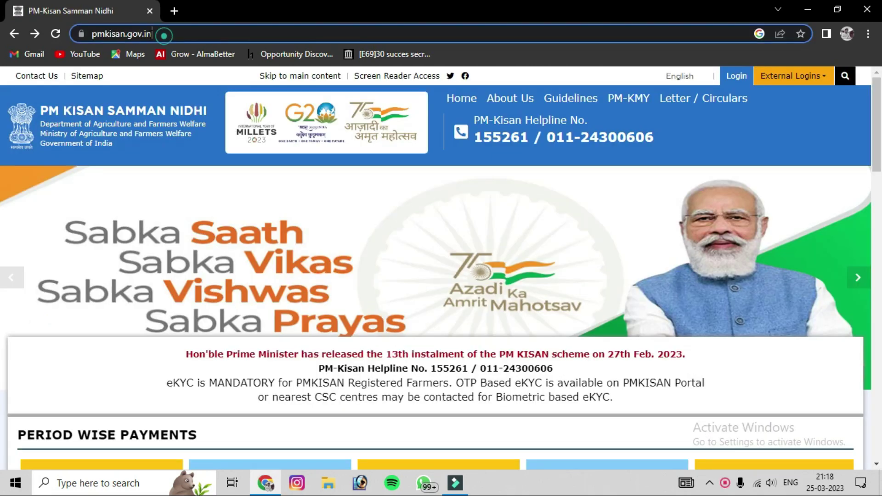
click(152, 178)
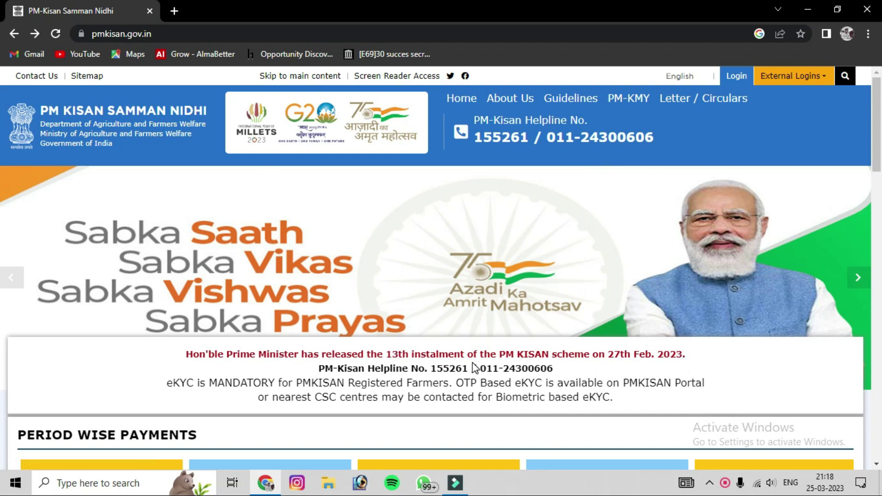
scroll(568, 315, down, 2)
scroll(412, 321, down, 3)
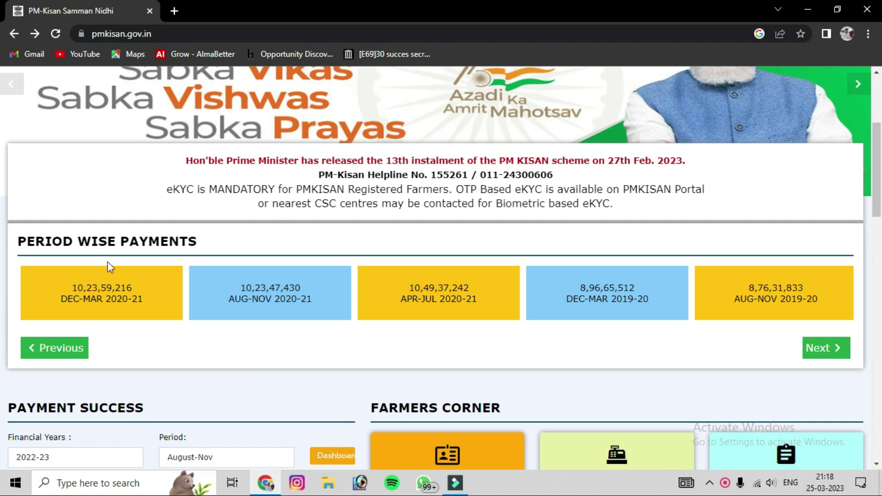
scroll(316, 277, down, 4)
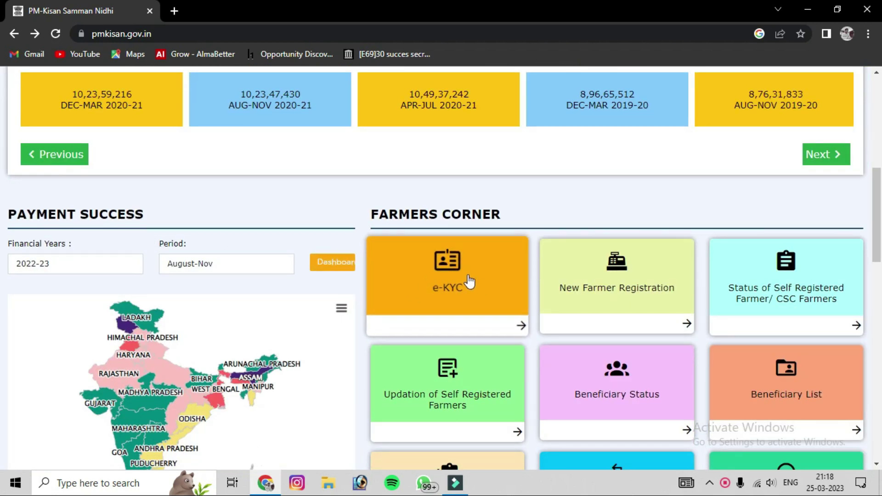
scroll(814, 307, down, 3)
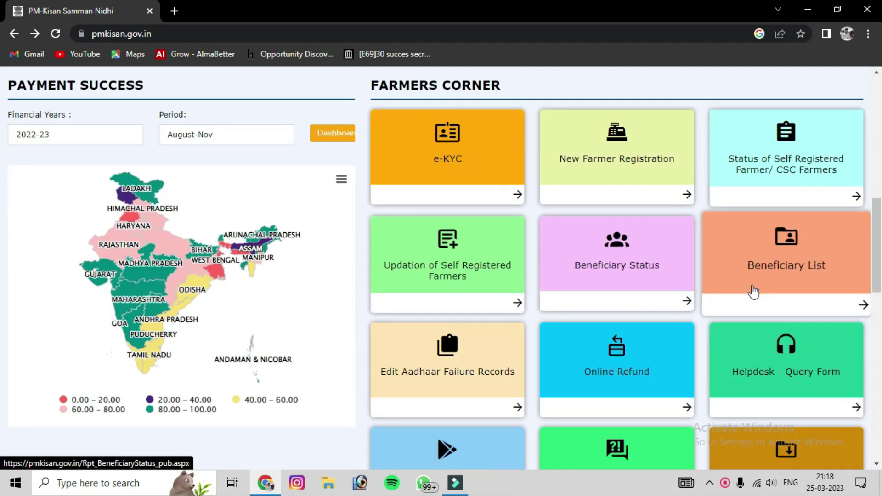
scroll(785, 357, down, 3)
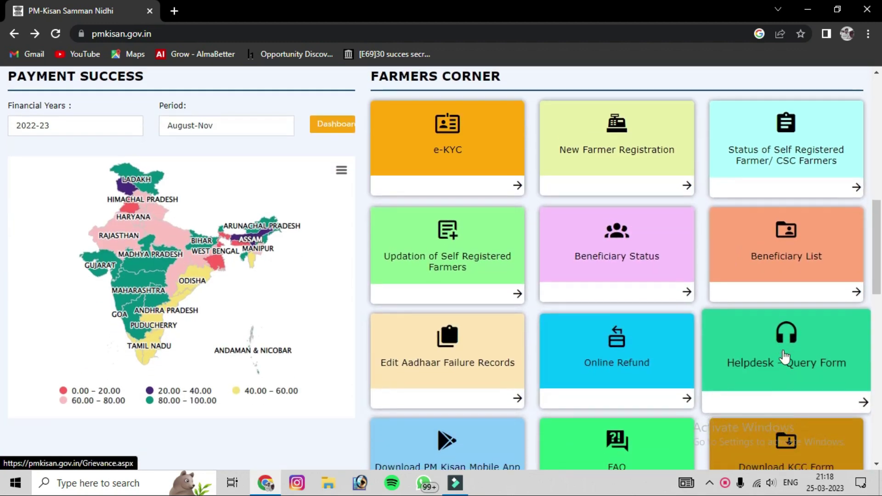
scroll(777, 350, down, 7)
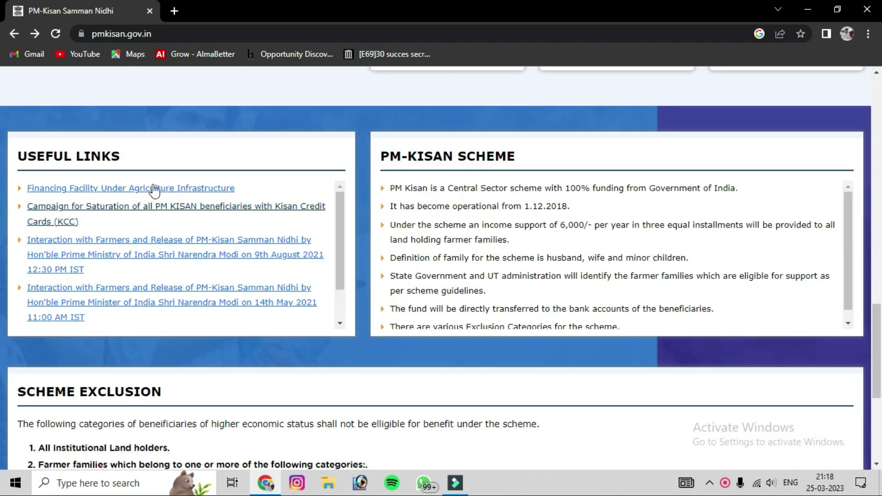
scroll(154, 191, down, 1)
scroll(156, 205, down, 3)
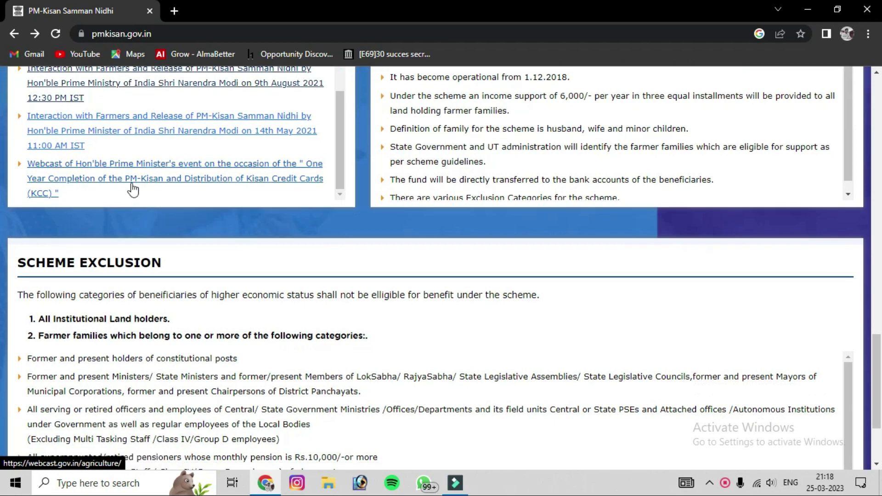
Review the scheme details, then open the New Farmer Registration form from Farmers Corner.
scroll(129, 187, up, 5)
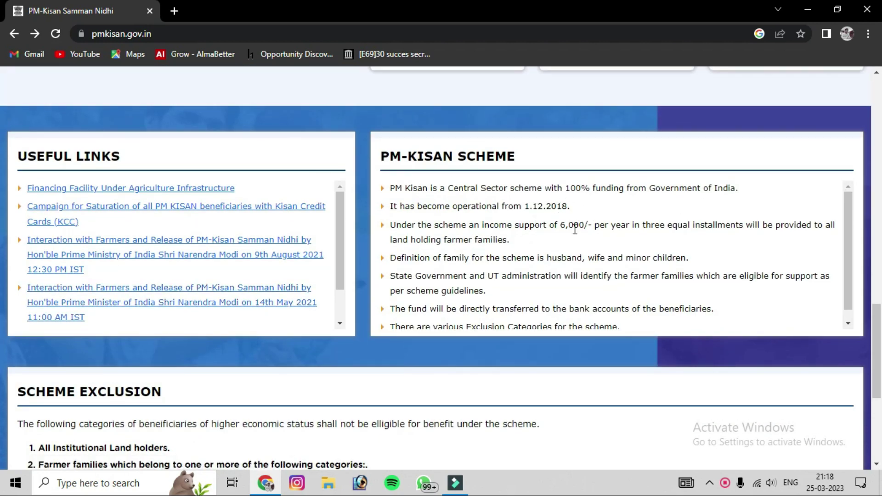
scroll(605, 258, down, 1)
scroll(489, 273, down, 3)
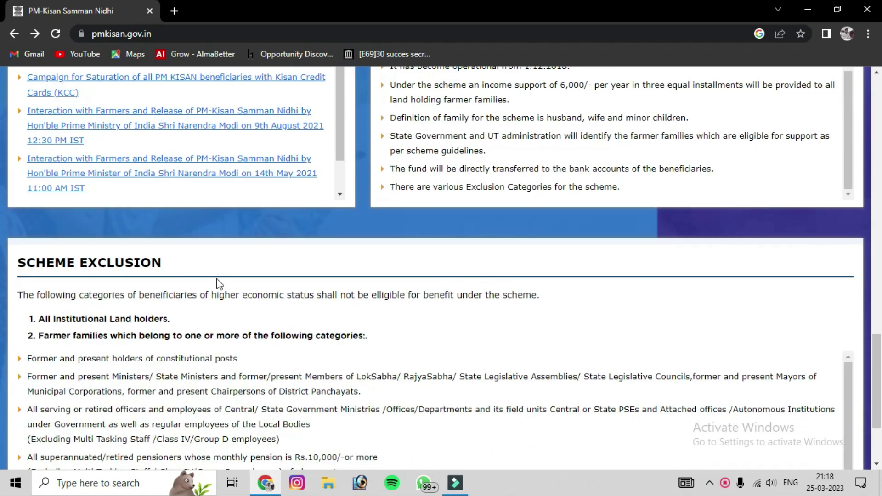
scroll(257, 280, down, 3)
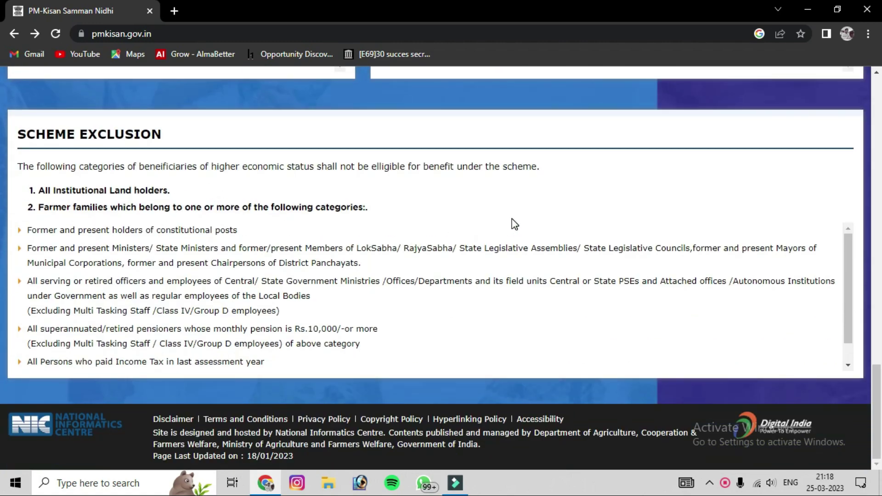
scroll(524, 222, up, 15)
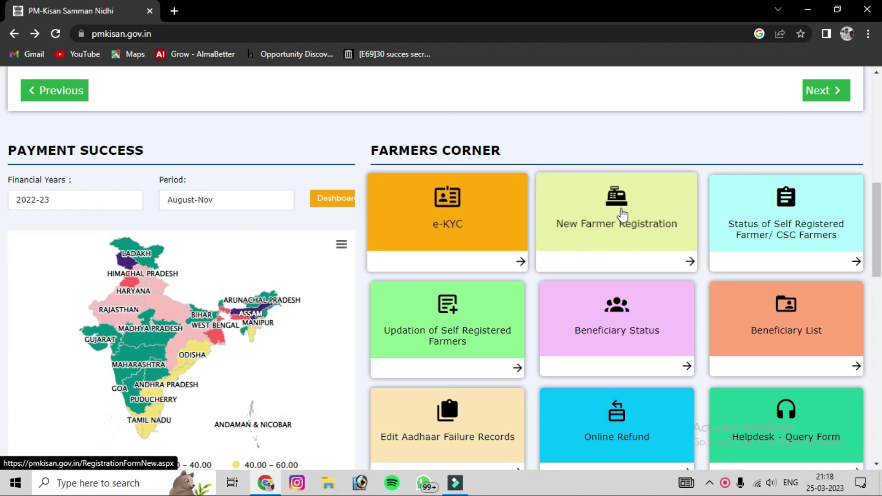
click(616, 228)
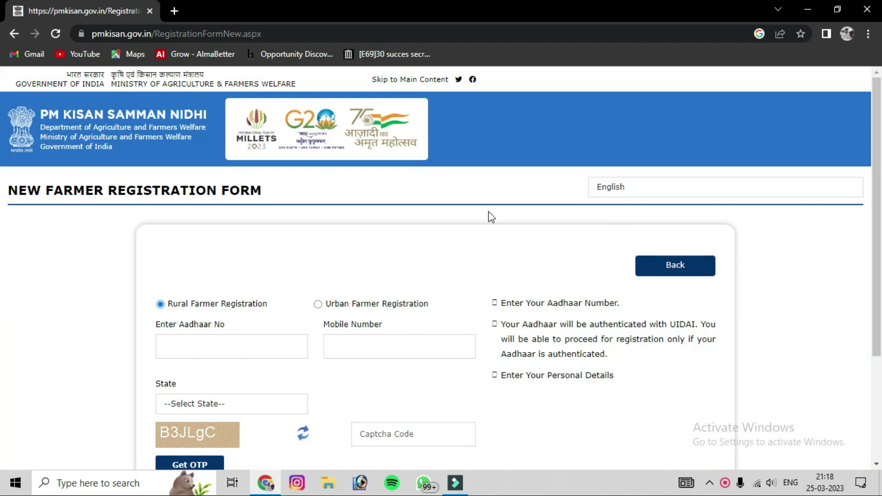
Check the blank Aadhaar, mobile, state and captcha fields, then scroll to the page footer.
scroll(365, 250, down, 1)
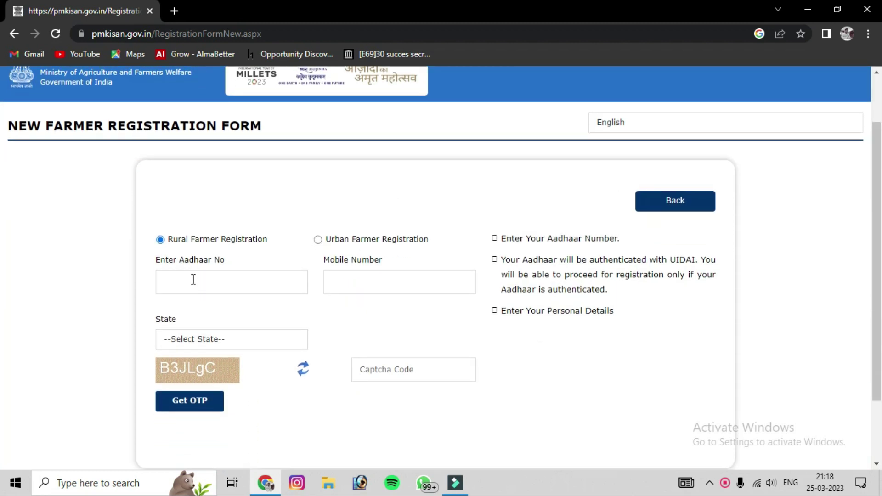
click(178, 282)
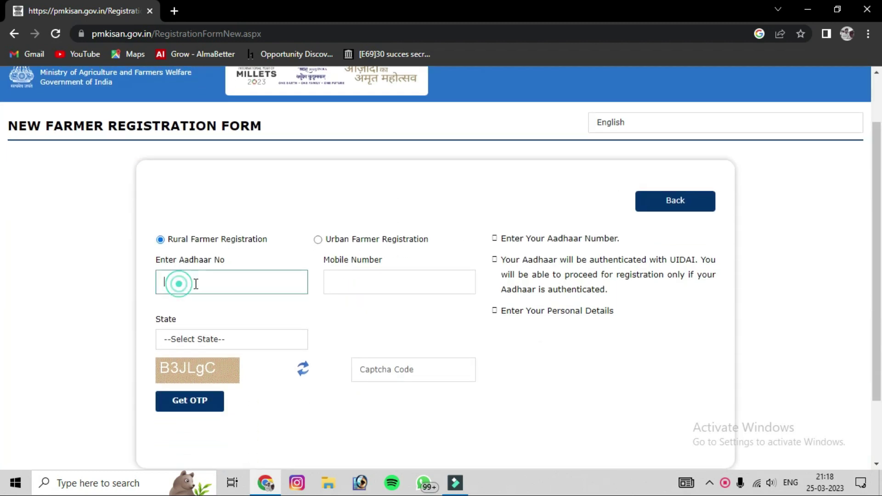
click(350, 283)
click(193, 341)
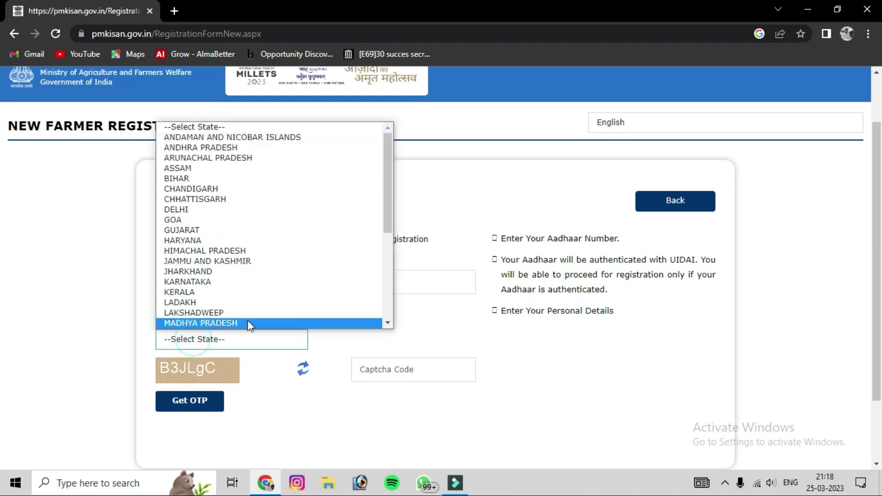
click(431, 319)
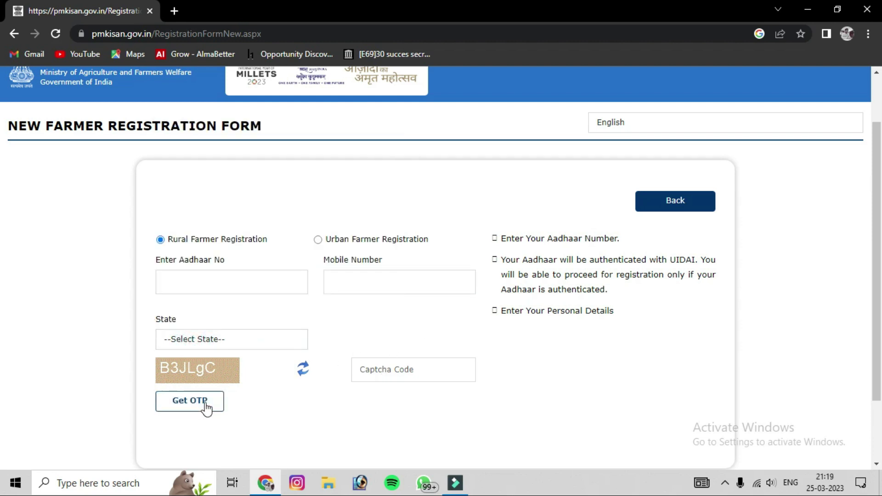
click(399, 369)
click(506, 342)
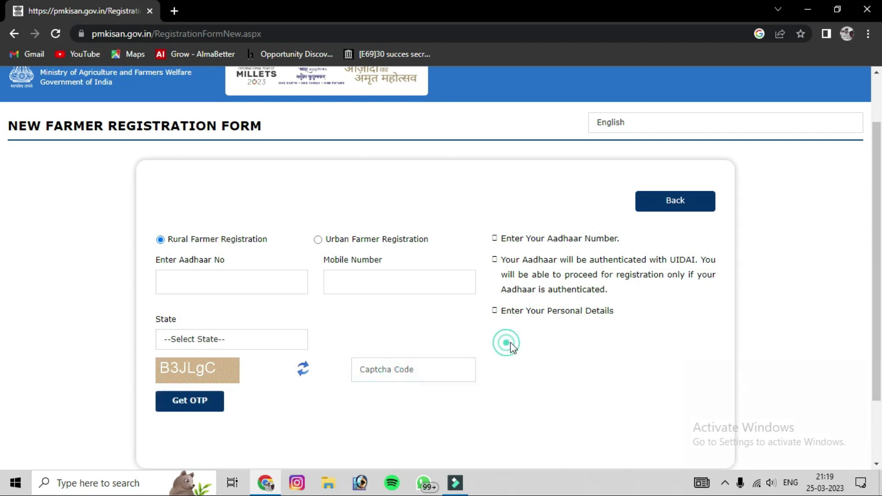
scroll(415, 288, down, 2)
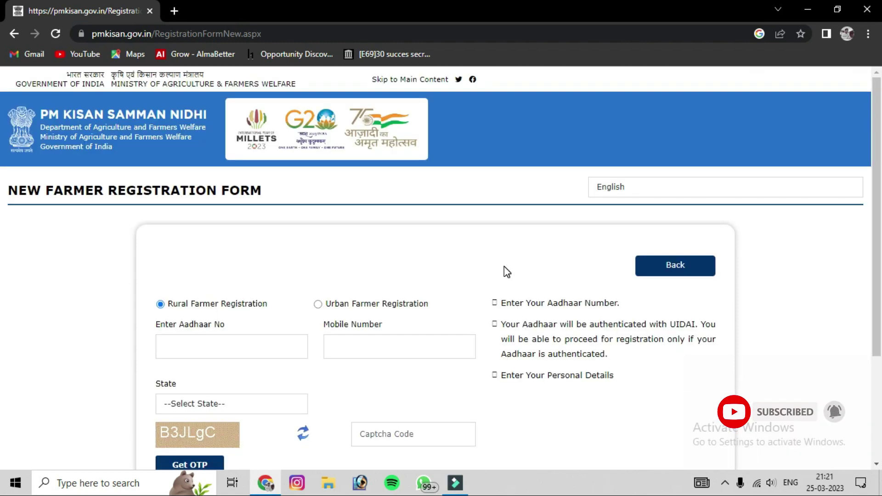
scroll(504, 270, down, 2)
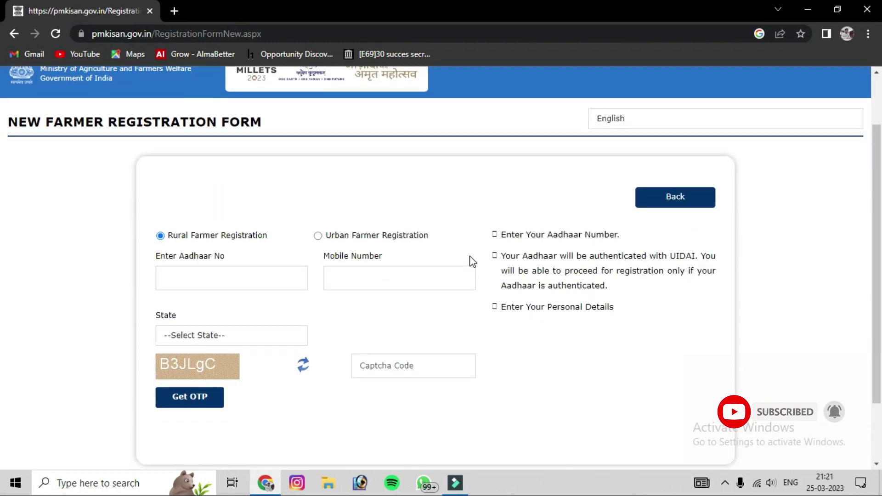
scroll(471, 259, down, 1)
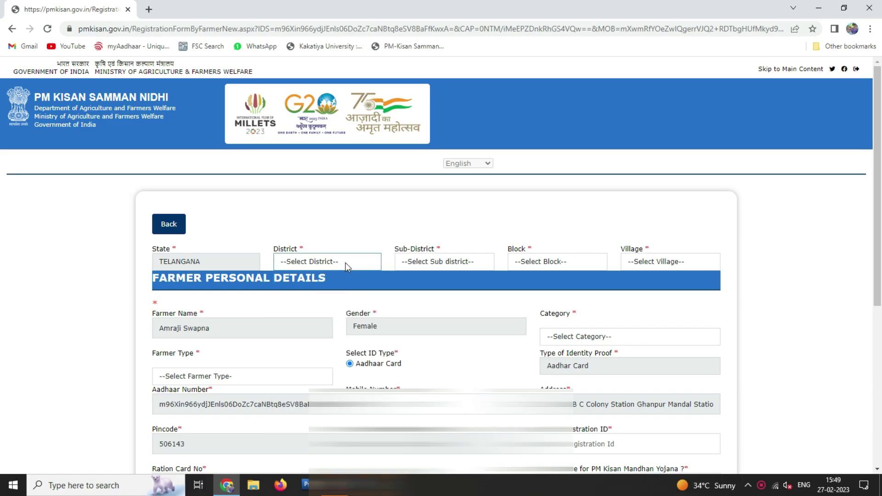
Set district JANGOAN, sub-district and block Ghanpur (Station), and village Ghanpur (Station) (CT).
click(342, 262)
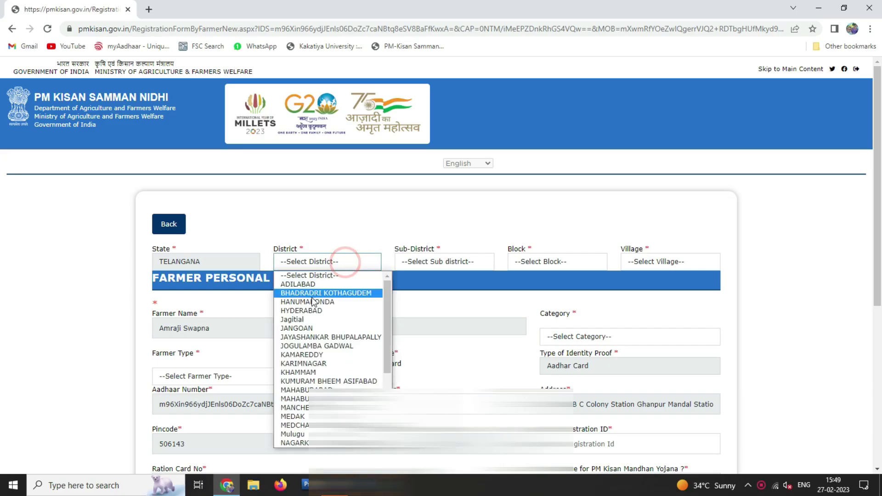
click(307, 330)
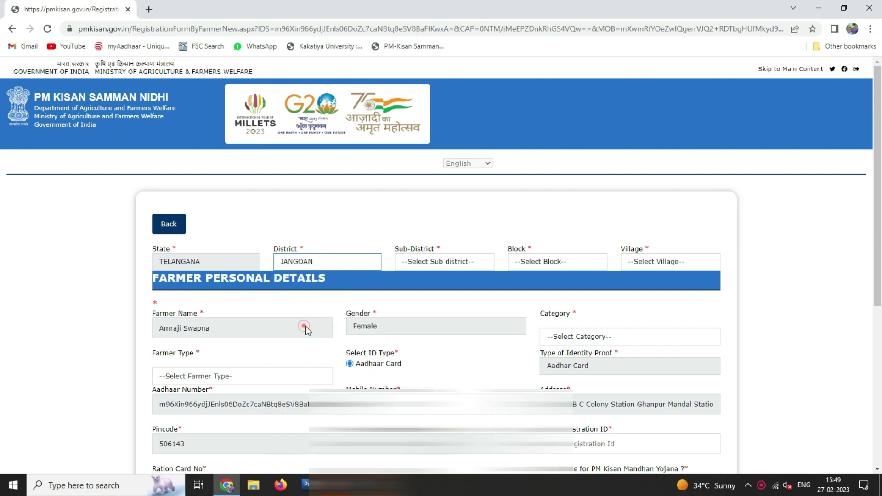
click(474, 262)
click(467, 309)
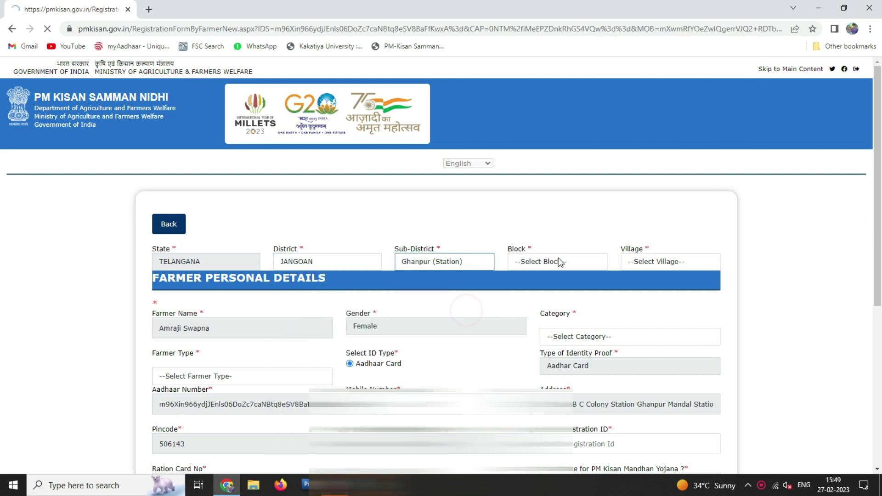
click(559, 262)
click(573, 311)
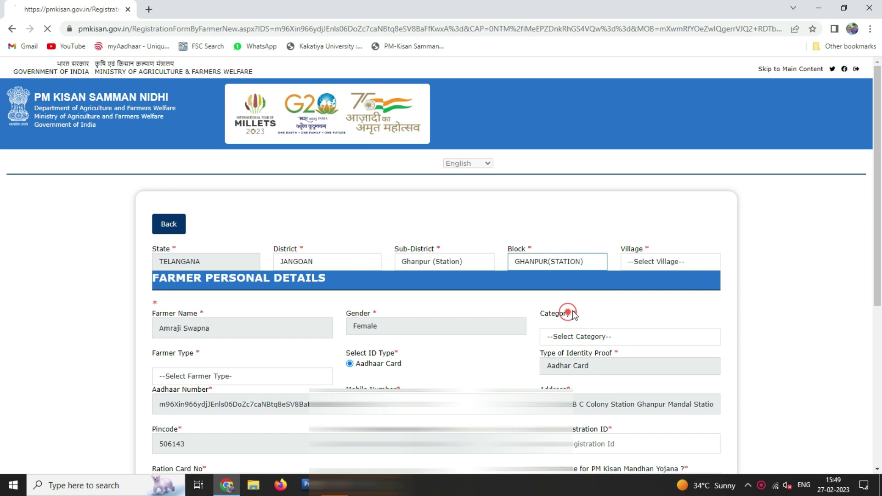
click(675, 262)
click(688, 290)
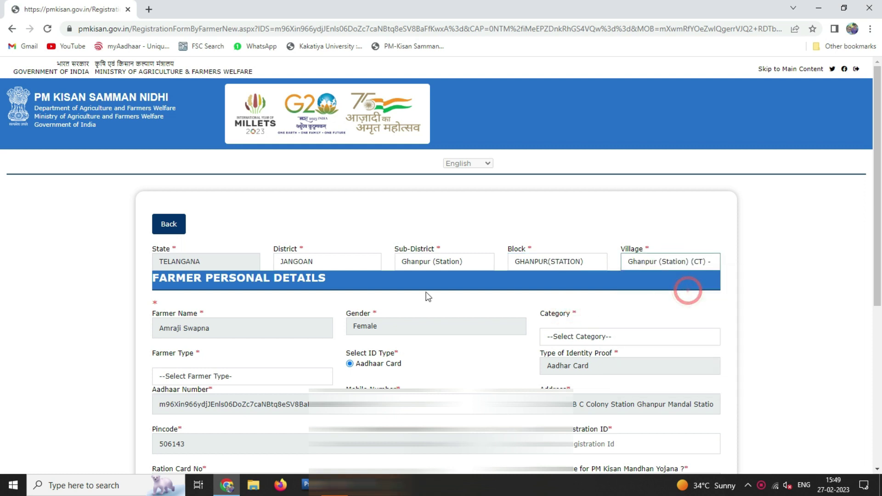
Set category to General/Others and farmer type to Small (1-2Ha).
click(622, 339)
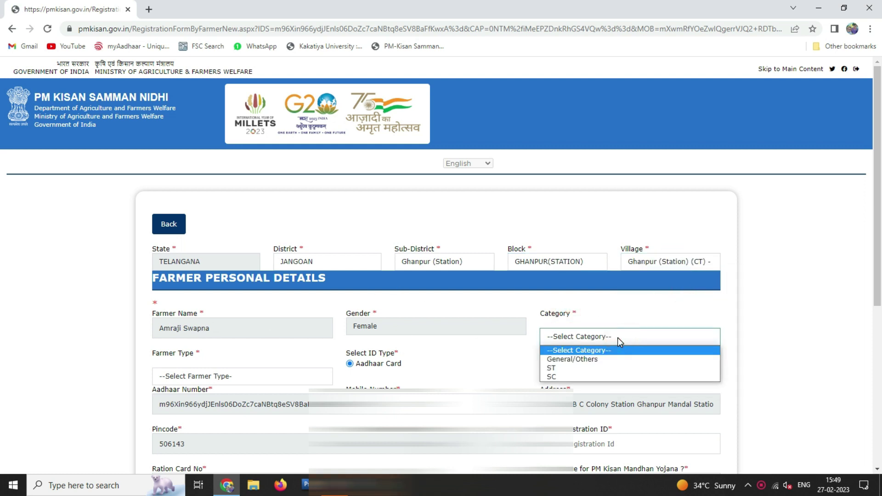
click(586, 359)
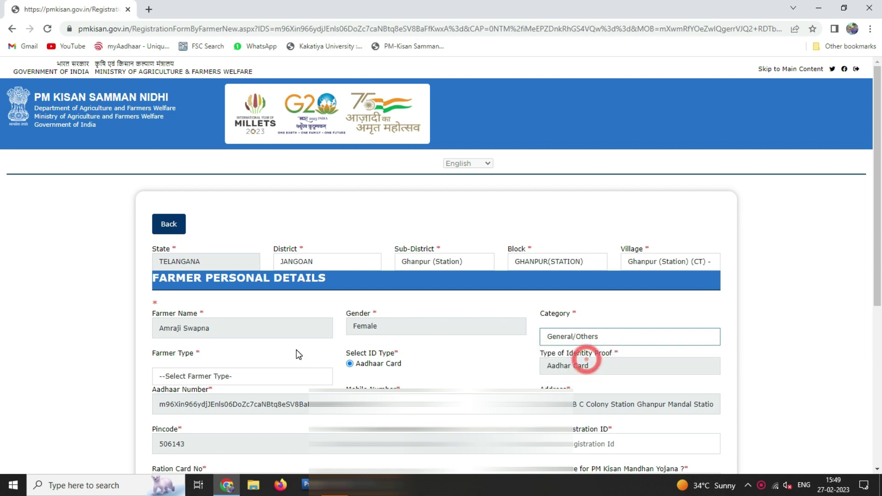
click(233, 375)
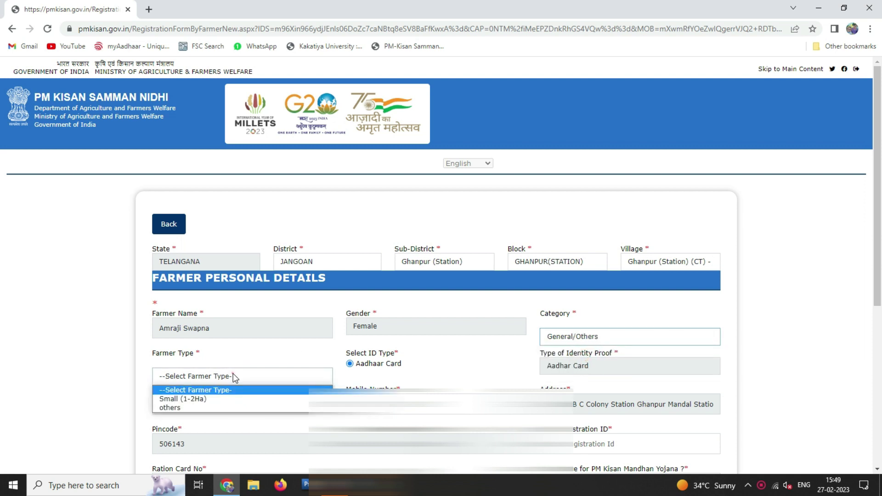
click(190, 399)
Fill in the farmer's registration ID and ration card number.
scroll(471, 299, down, 2)
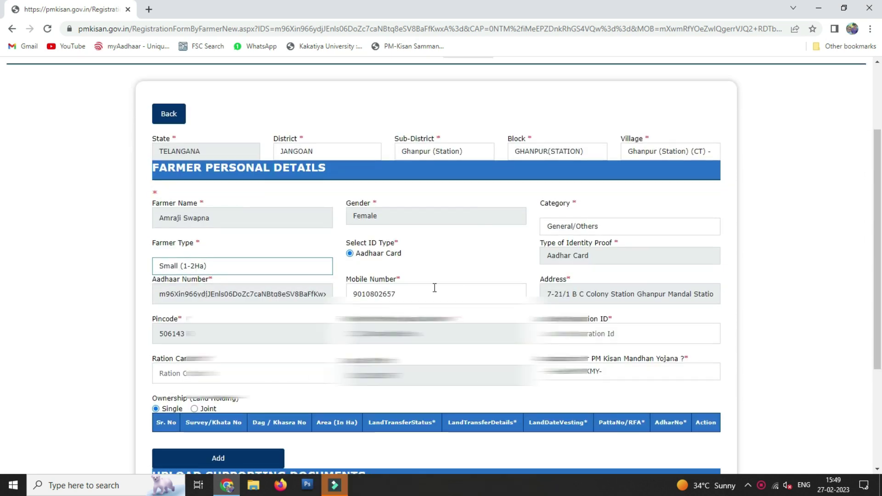
click(603, 331)
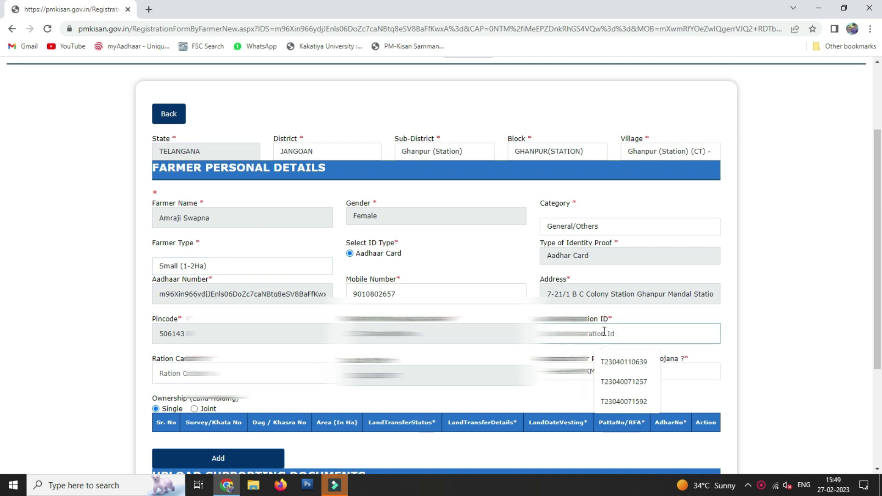
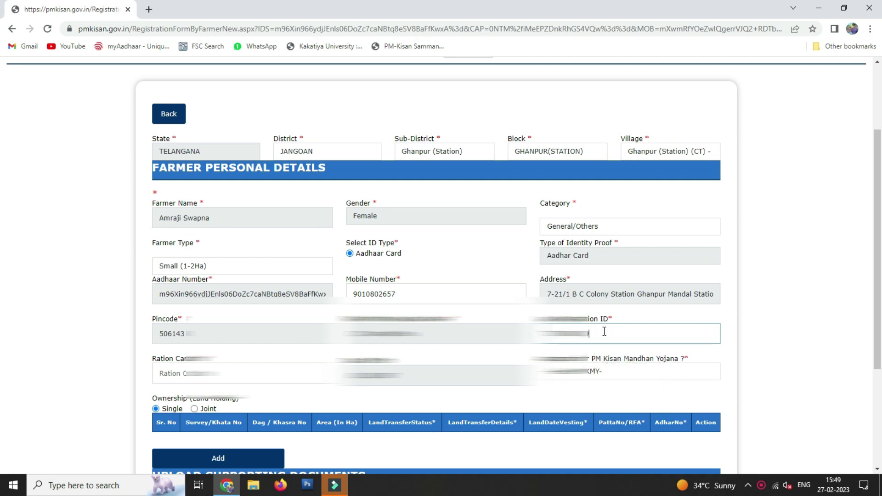
click(184, 373)
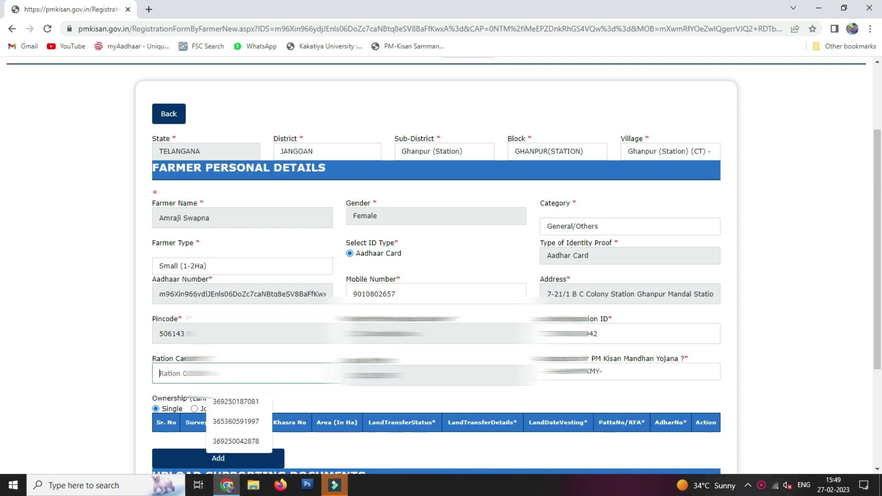
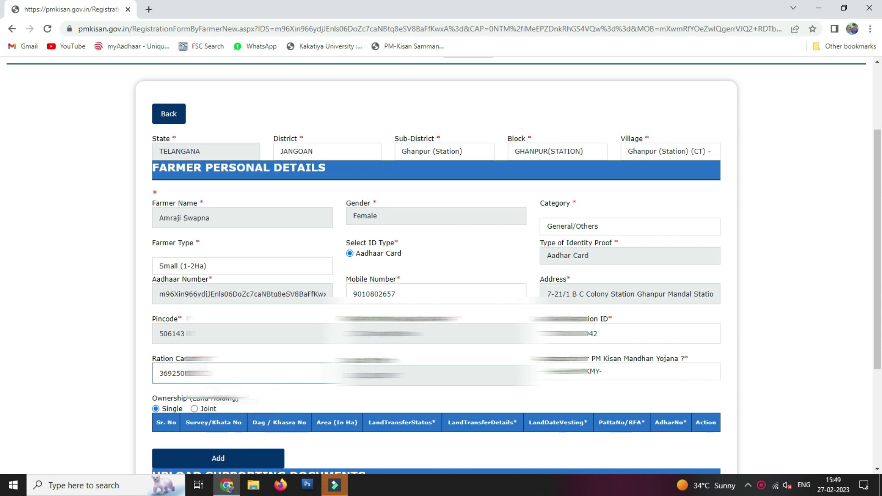
Answer the PM Kisan Mandhan Yojana question and add a new land holding entry.
click(630, 367)
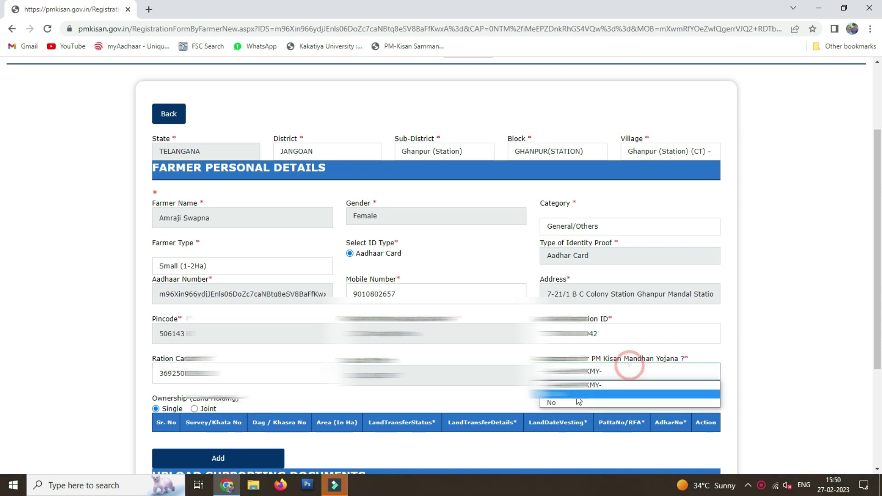
click(573, 402)
scroll(574, 401, down, 2)
click(250, 350)
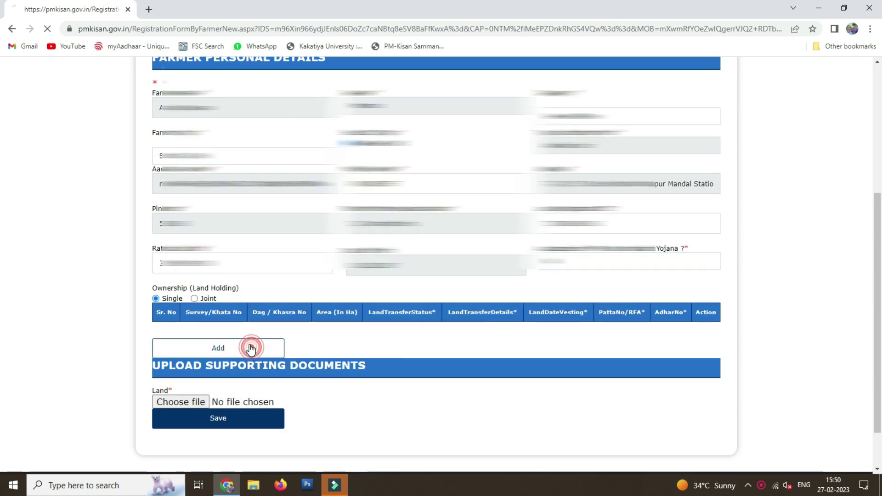
scroll(295, 328, down, 2)
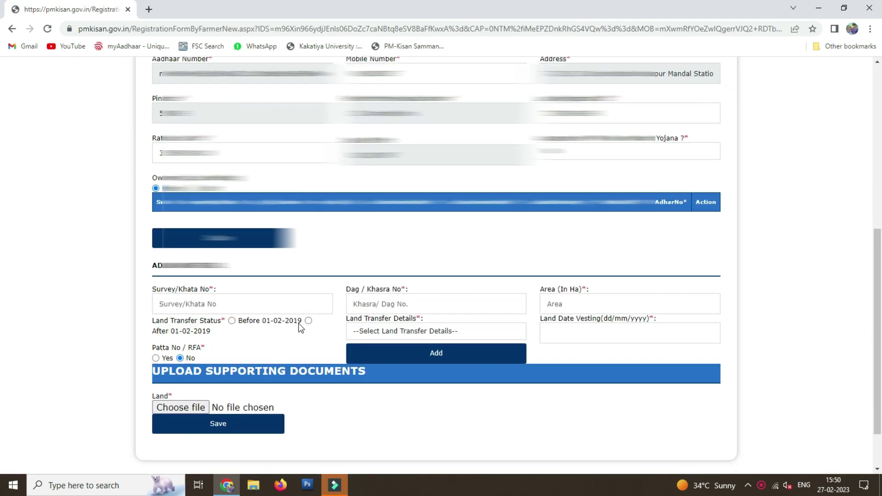
Enter survey 244/E/2, khasra 60792, area 0.0930777 ha, transferred after 01-02-2019.
click(216, 301)
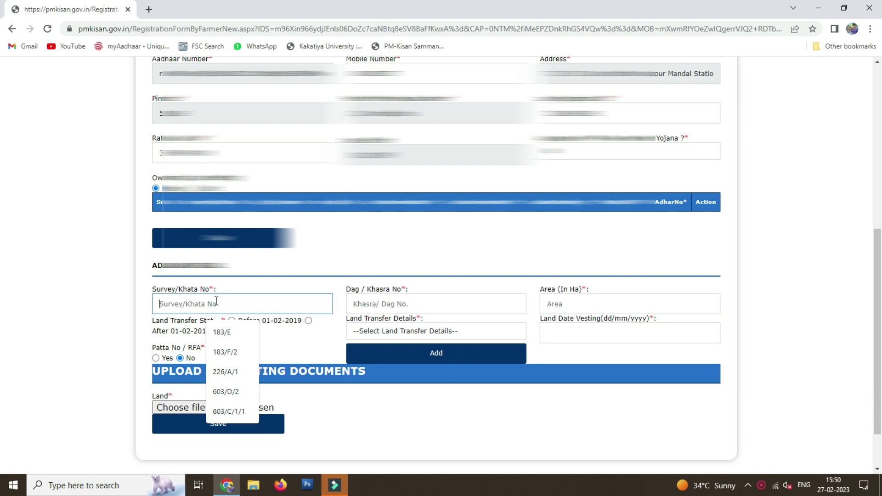
text(244/E/2)
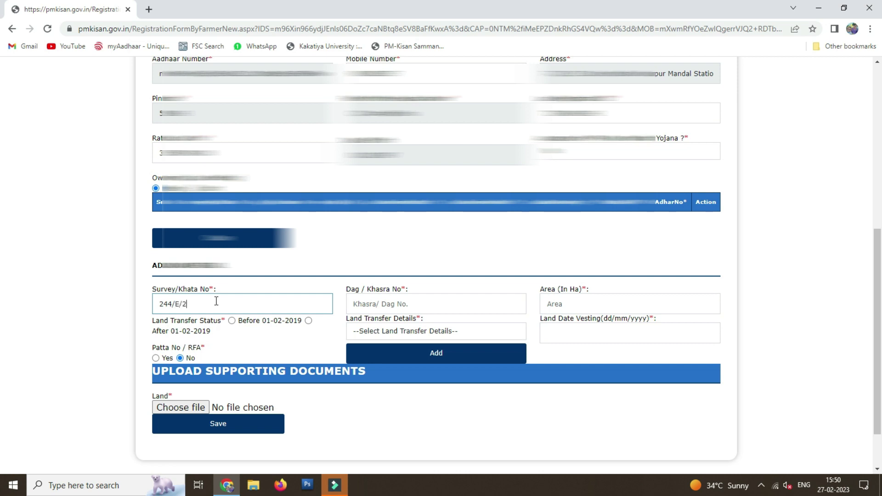
click(399, 305)
text(60792)
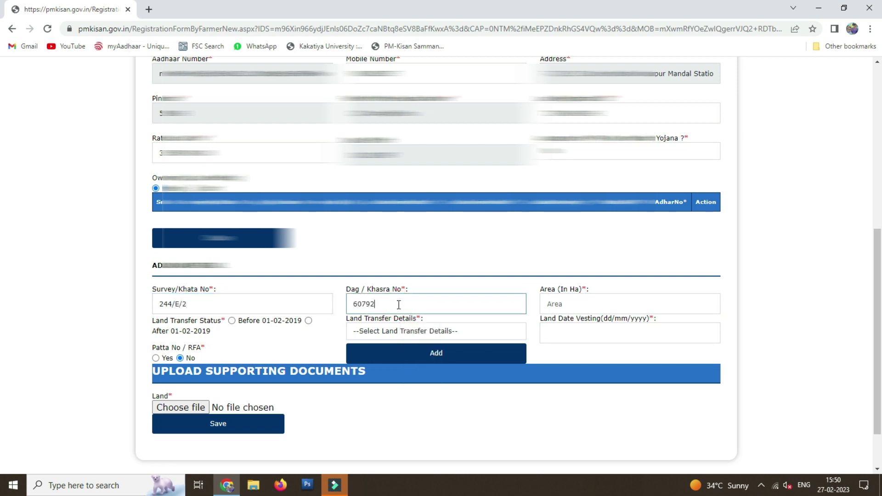
click(594, 304)
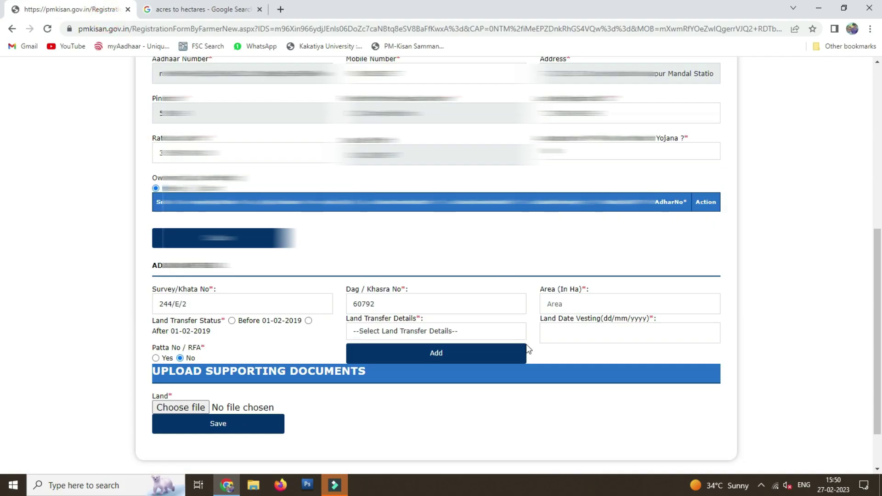
click(600, 306)
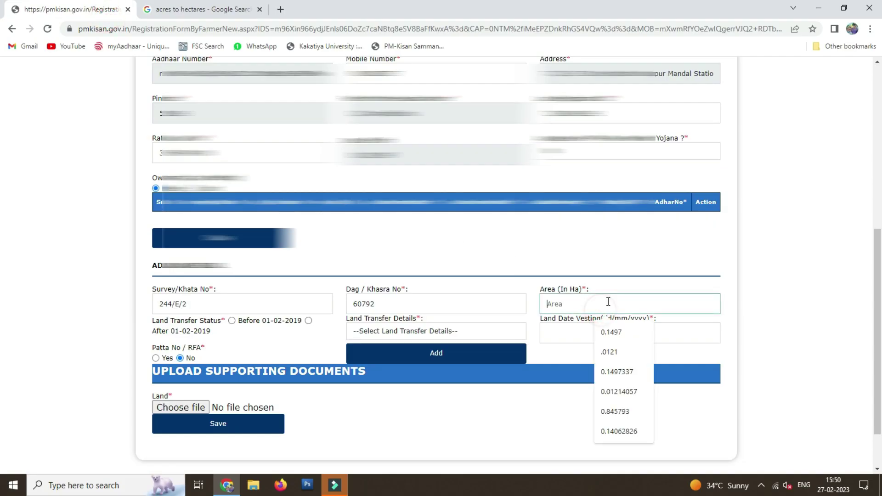
text(0.0930777)
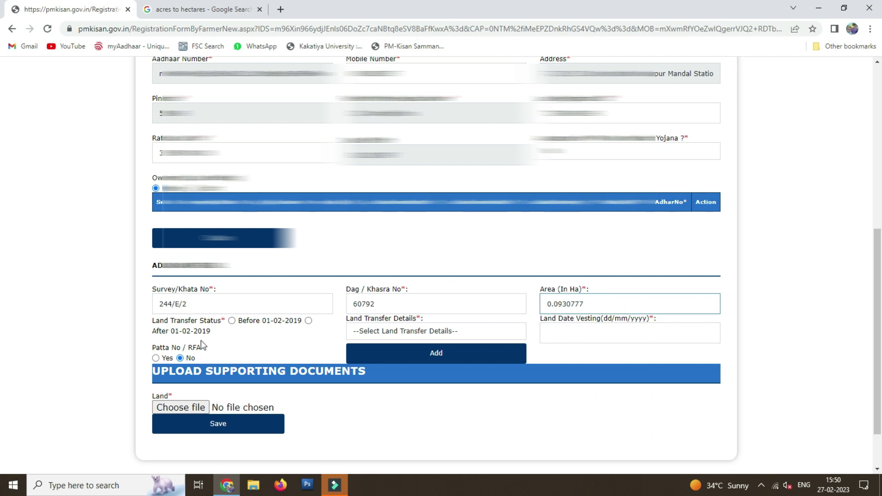
click(309, 322)
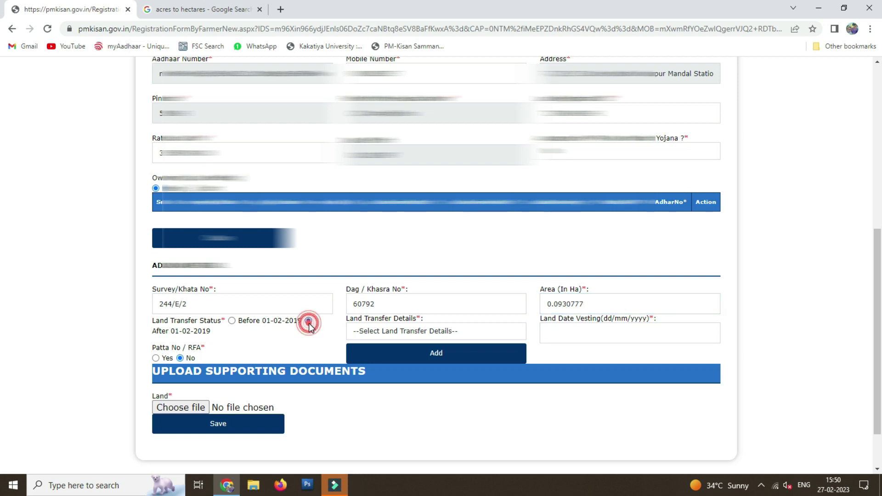
click(442, 332)
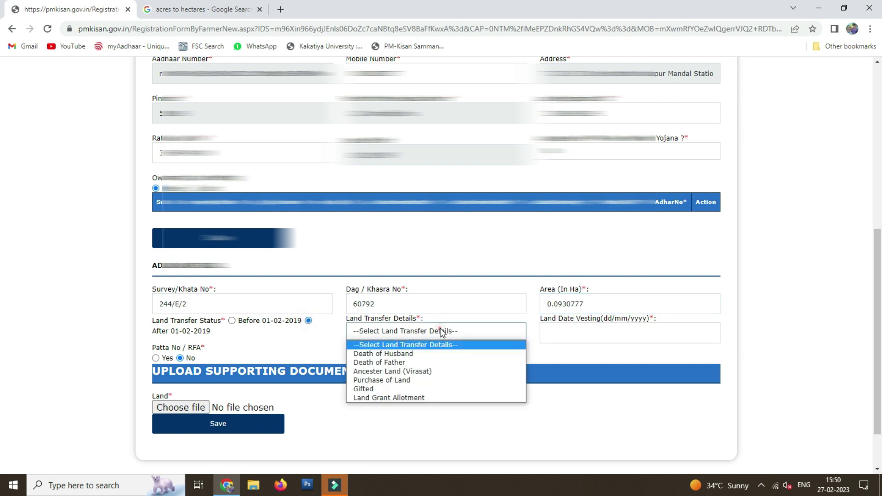
Set the transfer reason to Ancester Land (Virasat) with vesting date 06/04/2022.
click(429, 368)
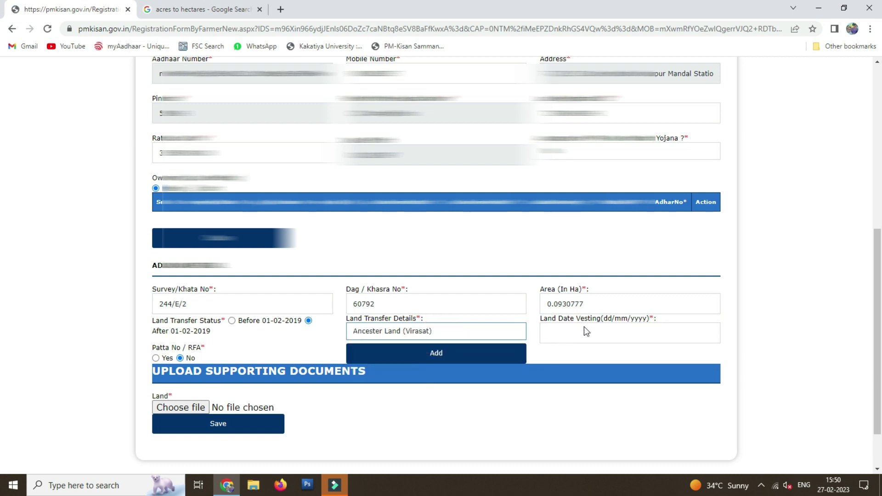
click(587, 329)
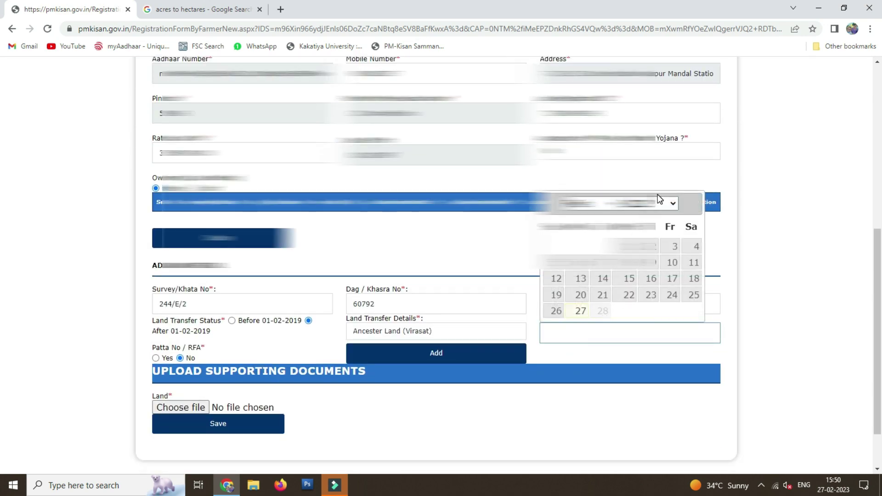
click(674, 203)
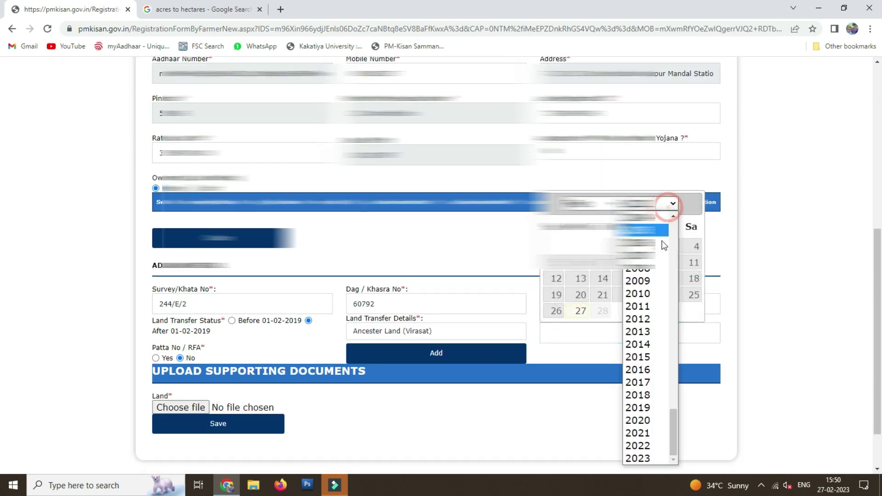
click(648, 443)
click(579, 203)
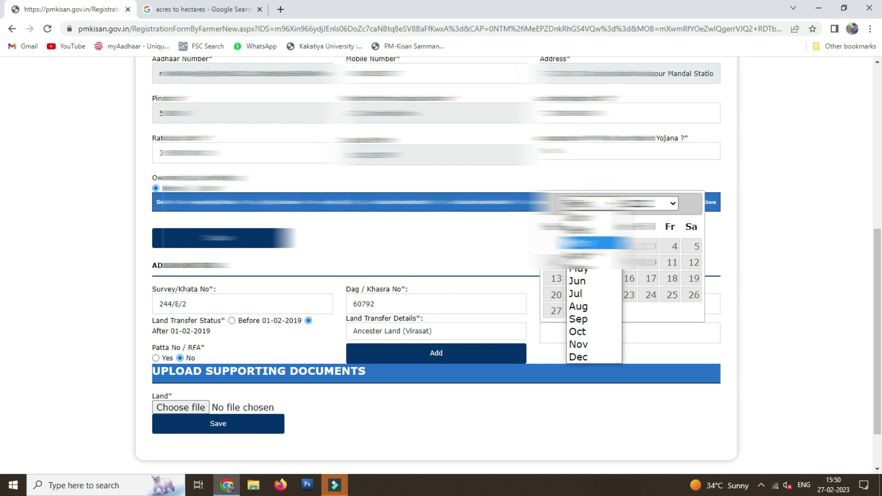
click(592, 256)
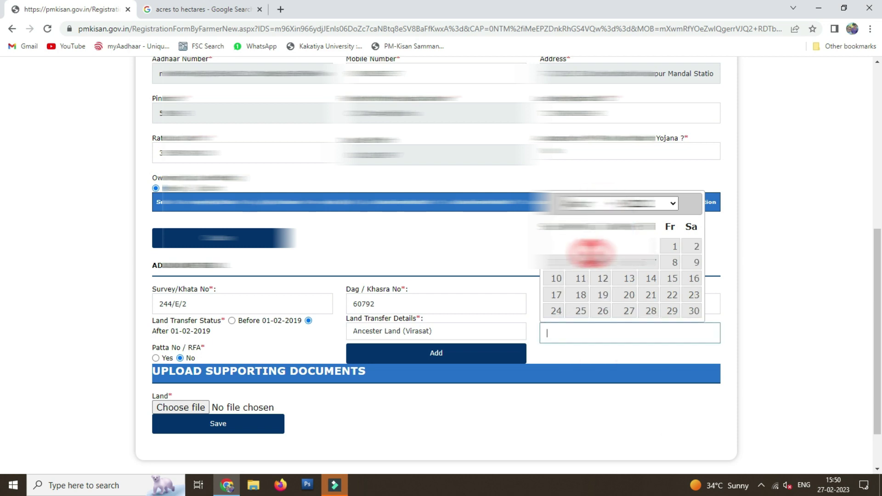
click(631, 263)
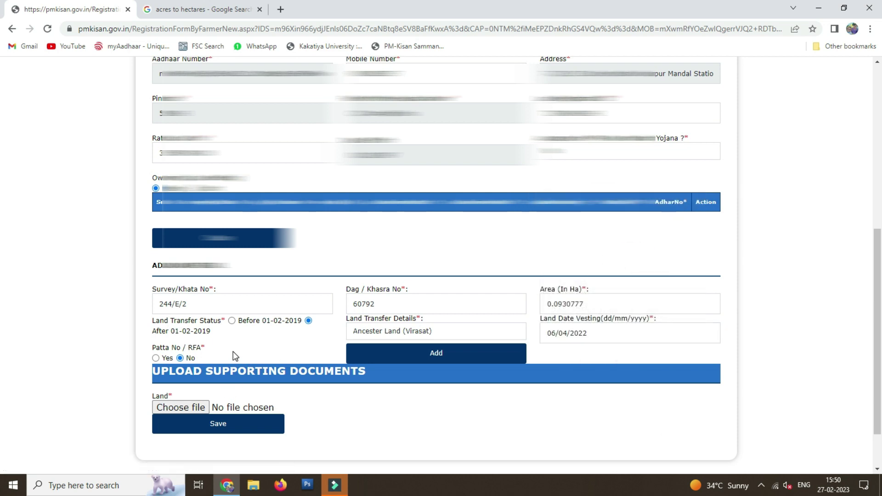
Add the land record to the table and open PASSBOOK1287.pdf from the Desktop.
scroll(235, 356, down, 1)
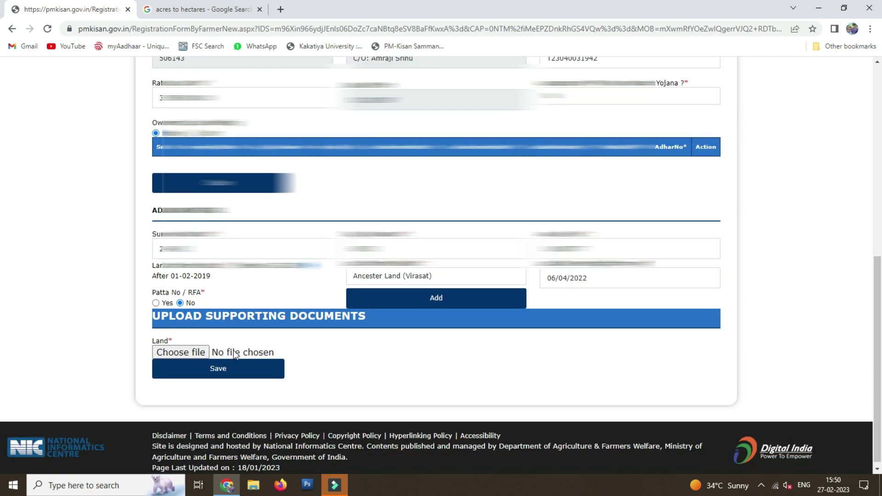
click(446, 300)
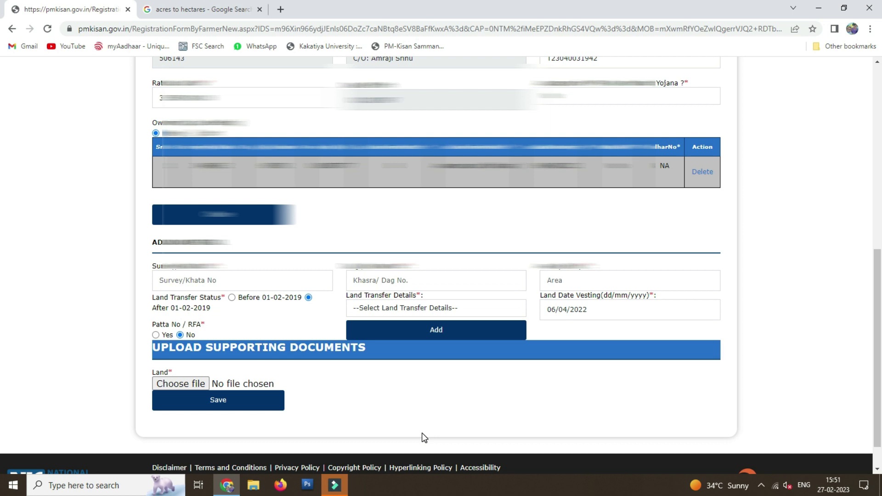
click(253, 485)
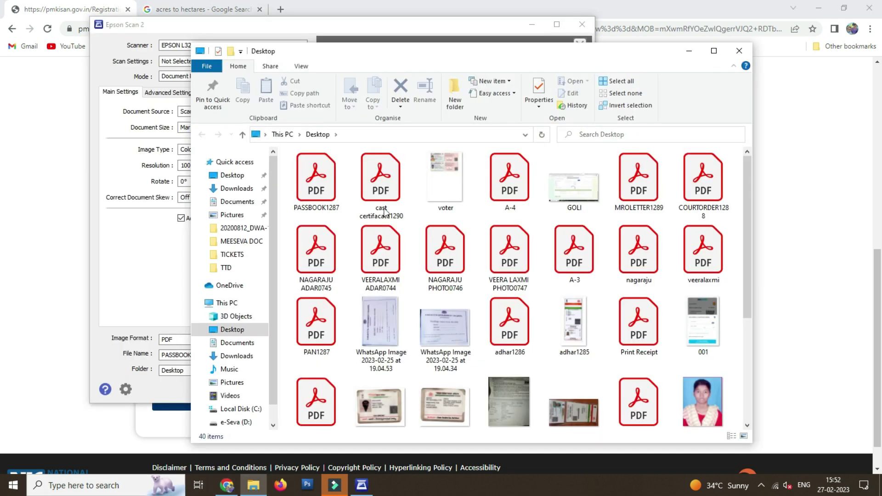
click(303, 177)
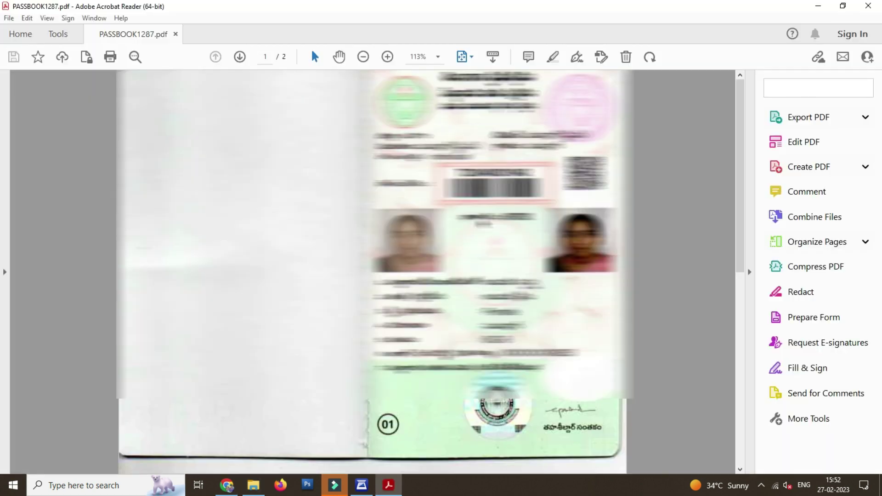
Review both pages of PASSBOOK1287.pdf, then close Acrobat Reader to return to the form.
scroll(481, 220, down, 5)
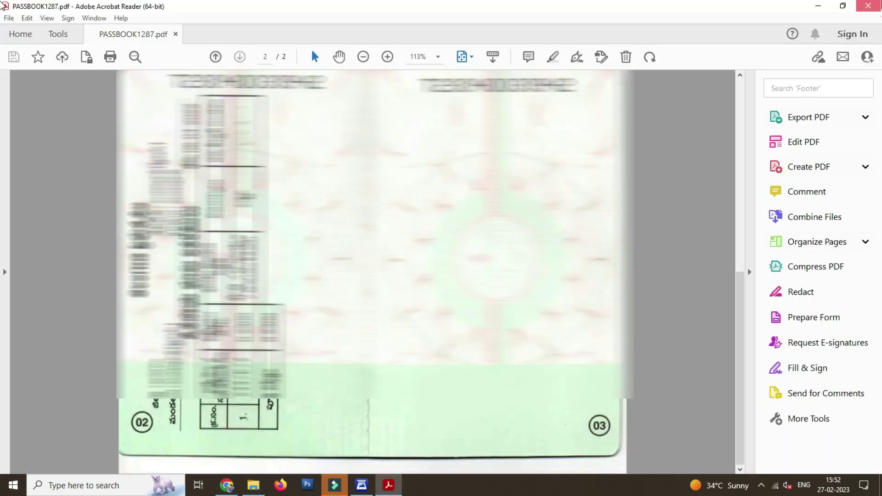
click(869, 5)
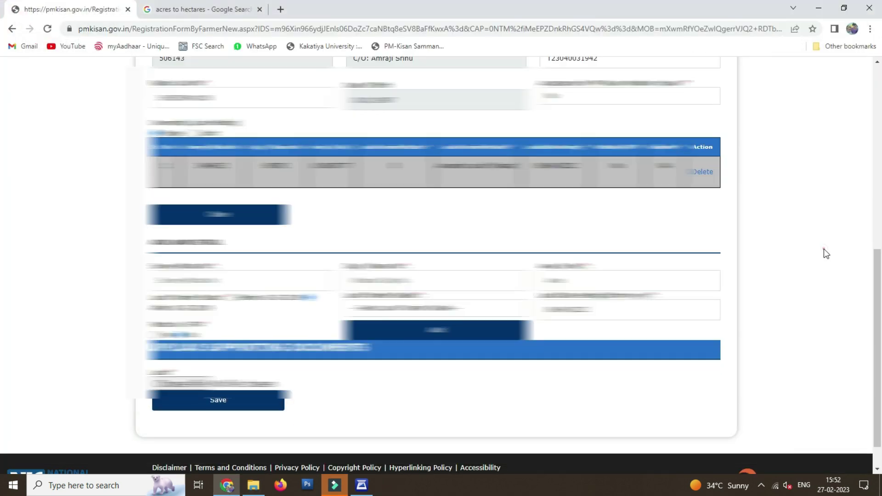
click(824, 249)
Attach the PDF from the Desktop as the land document.
click(193, 384)
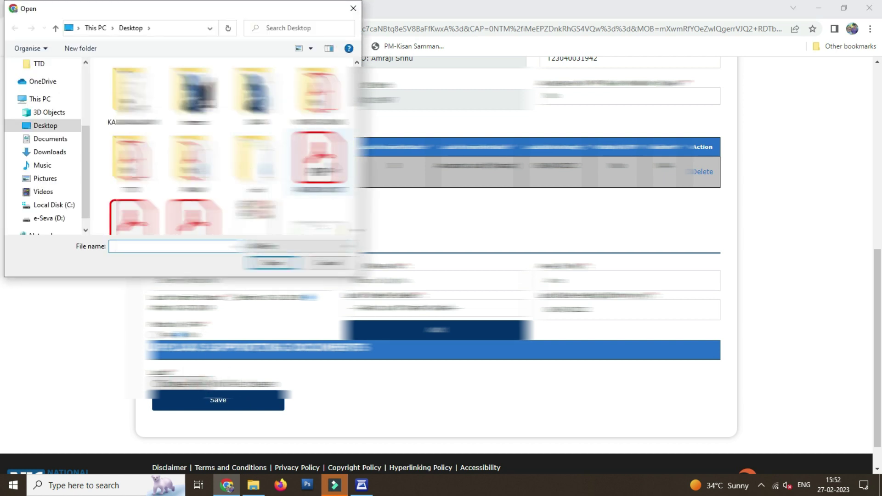
double_click(319, 158)
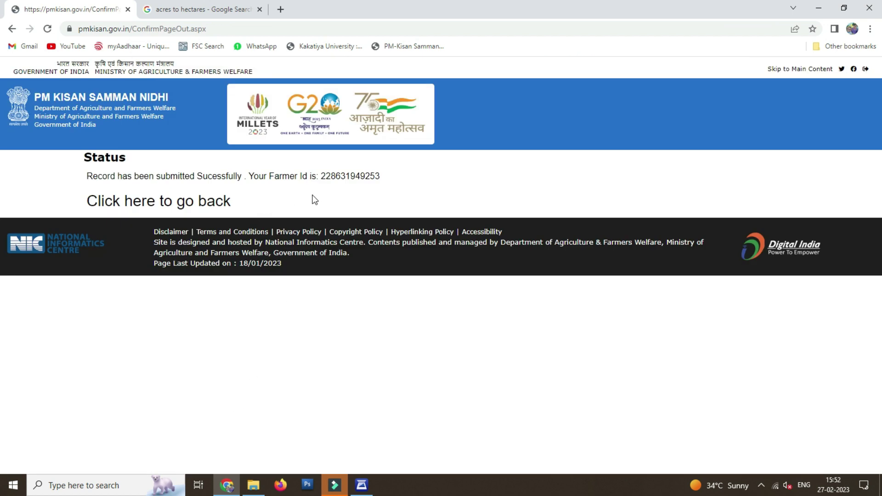
Copy the newly issued Farmer Id from the registration success page.
double_click(326, 176)
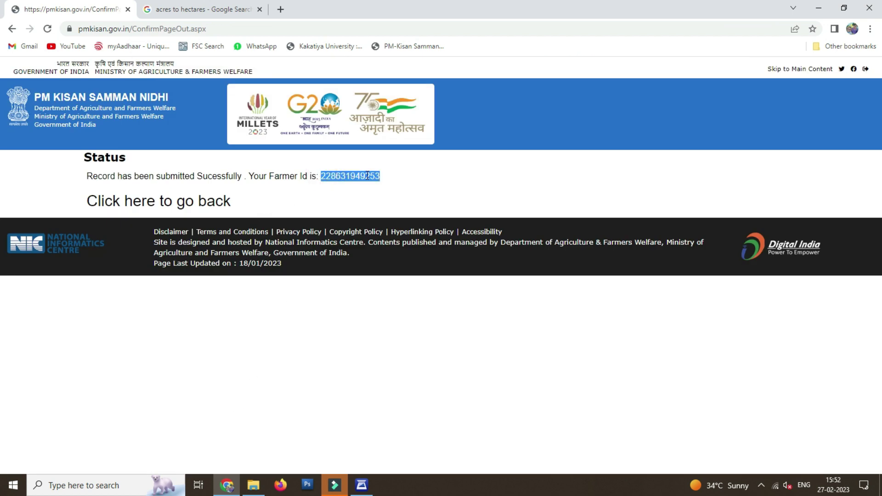
right_click(363, 174)
click(399, 182)
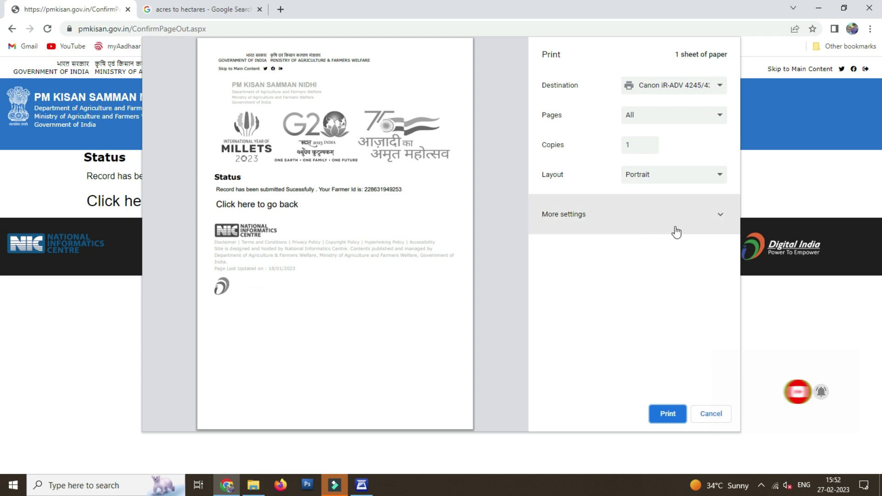
Print the submission confirmation page after reviewing the expanded More settings.
click(711, 224)
scroll(688, 234, down, 3)
scroll(688, 234, up, 3)
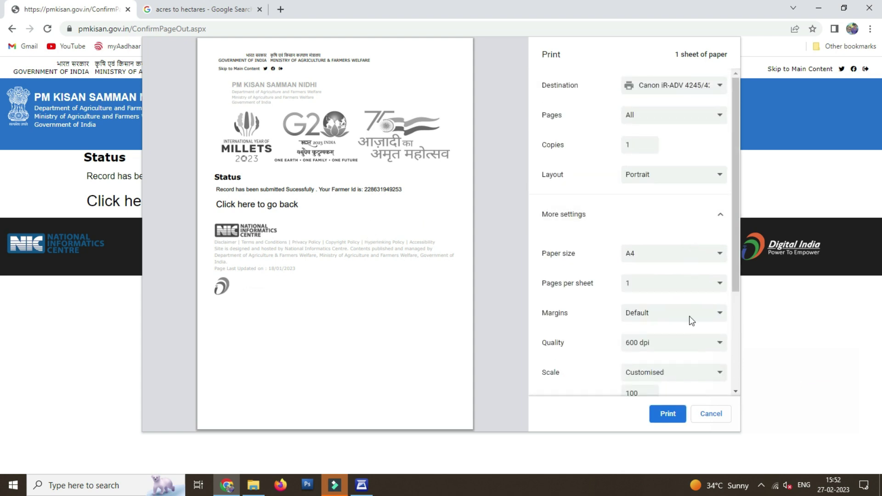
click(667, 415)
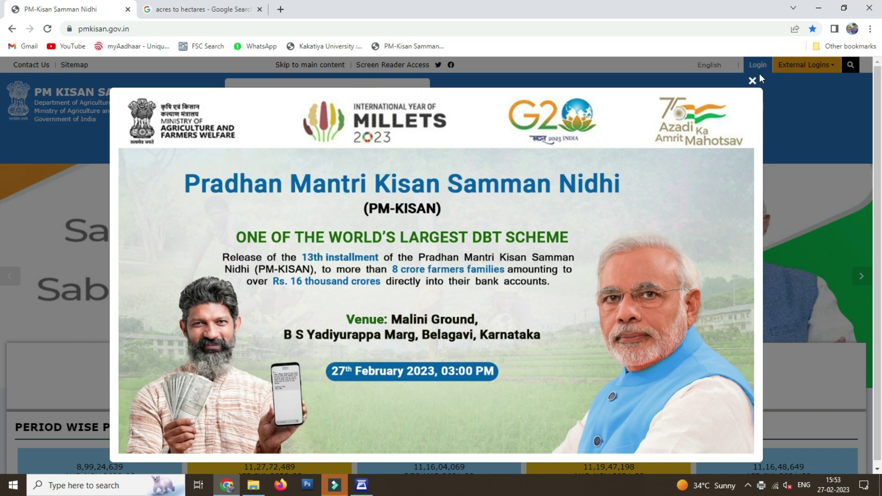
Search the Status of Self Registered Farmer using the registration number and captcha.
click(753, 80)
scroll(441, 265, down, 6)
click(786, 342)
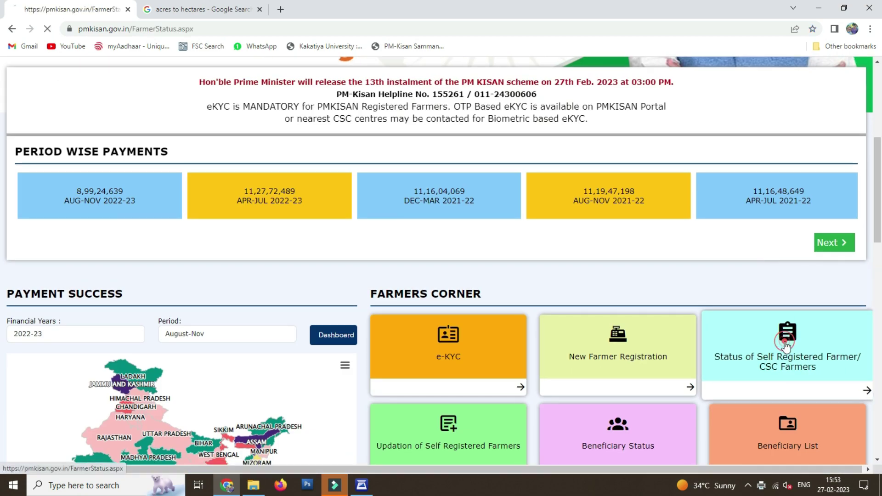
click(146, 264)
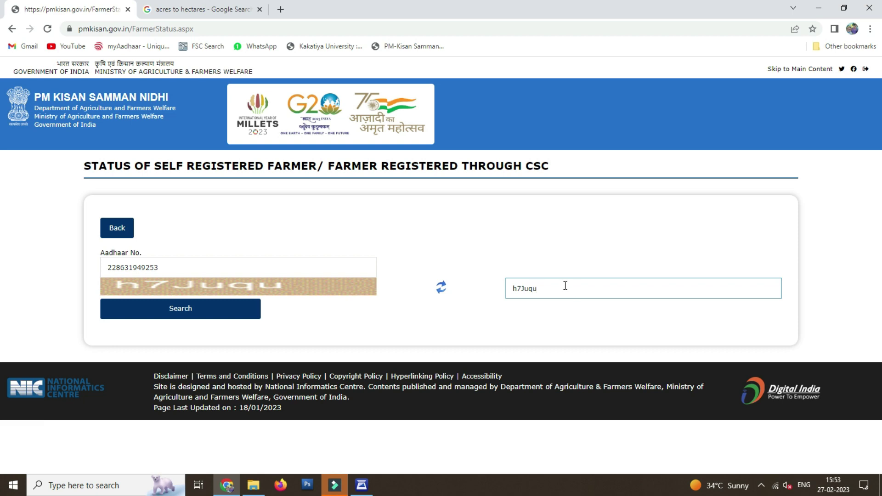
click(209, 308)
Open a print preview of the status page showing pending Sub-District/Block Level approval.
scroll(471, 279, down, 1)
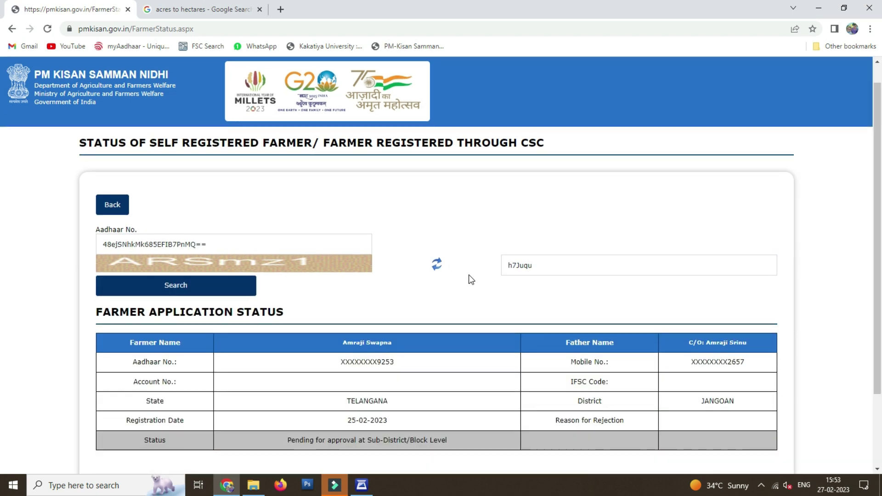
scroll(471, 279, down, 2)
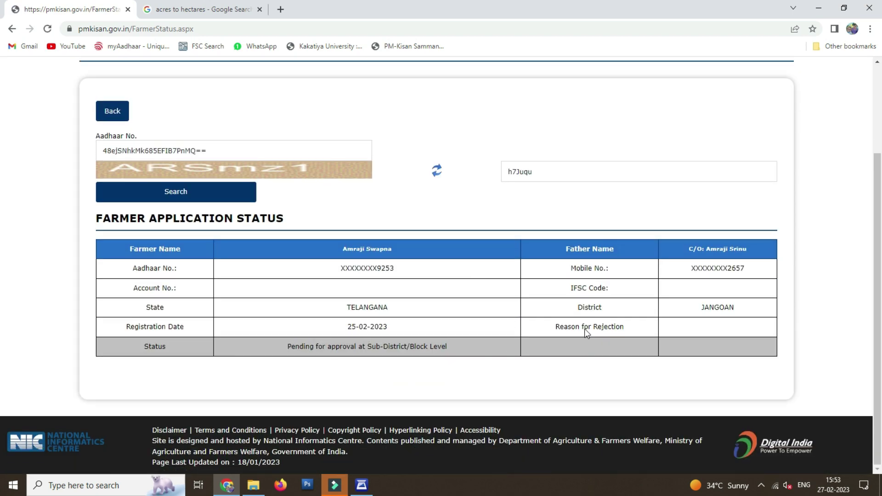
key(ctrl+p)
scroll(662, 258, down, 3)
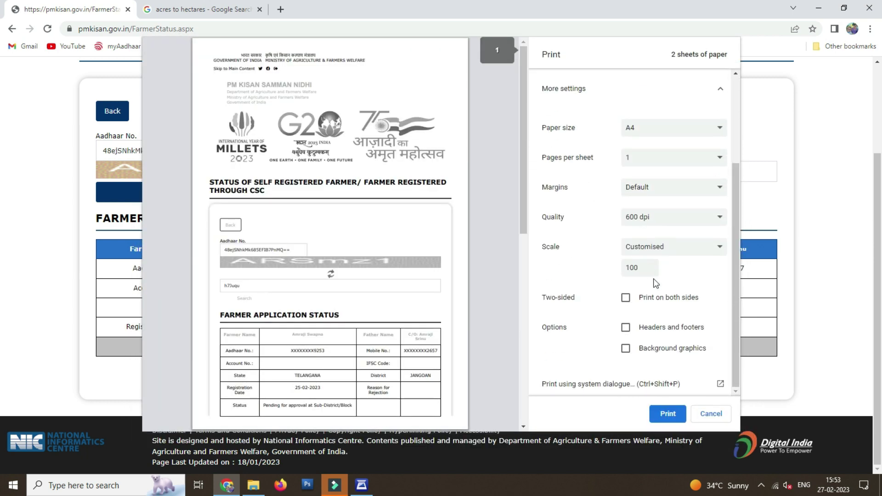
Set a custom print scale of 80, then 90, so the status fits one A4 sheet.
double_click(636, 268)
text(80)
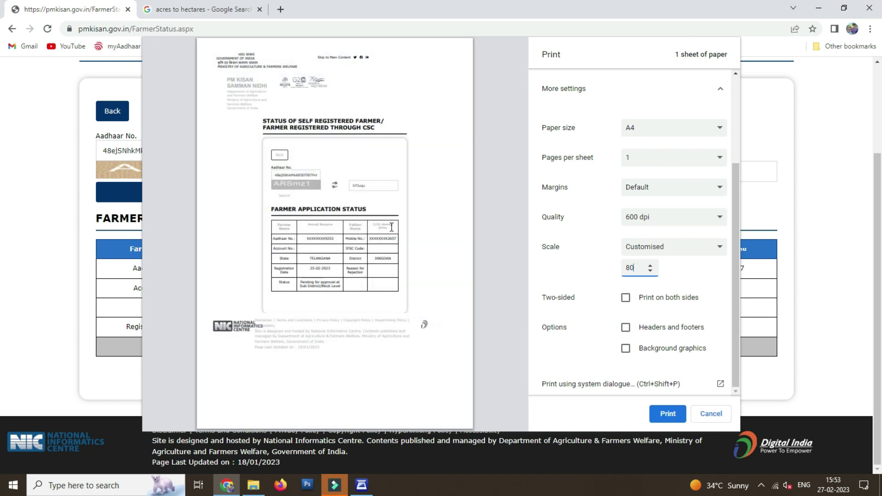
key(ctrl+a)
text(90)
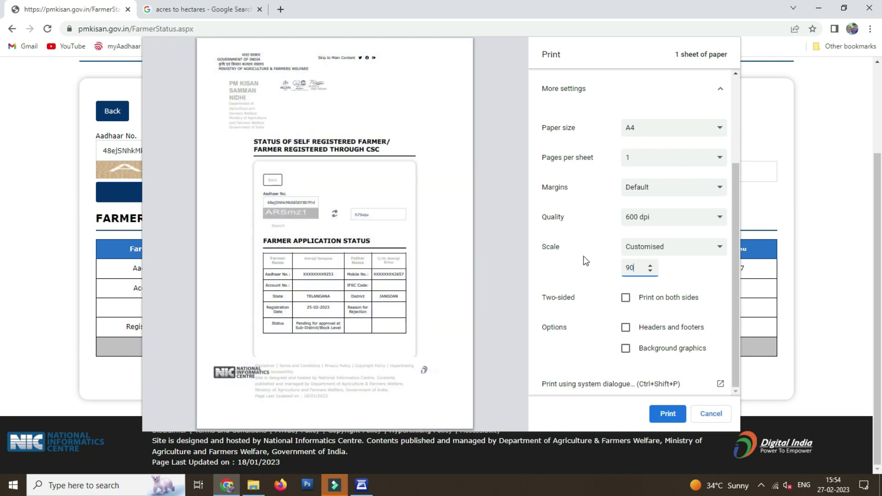
scroll(680, 225, up, 3)
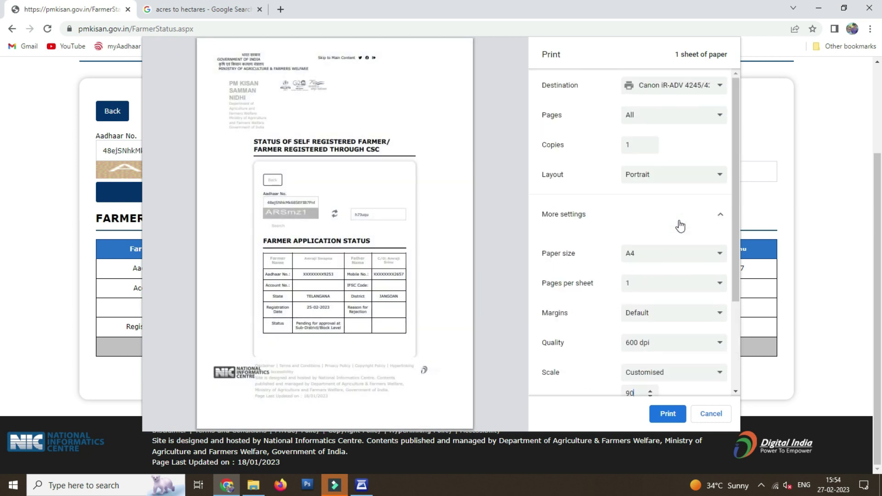
scroll(677, 282, down, 3)
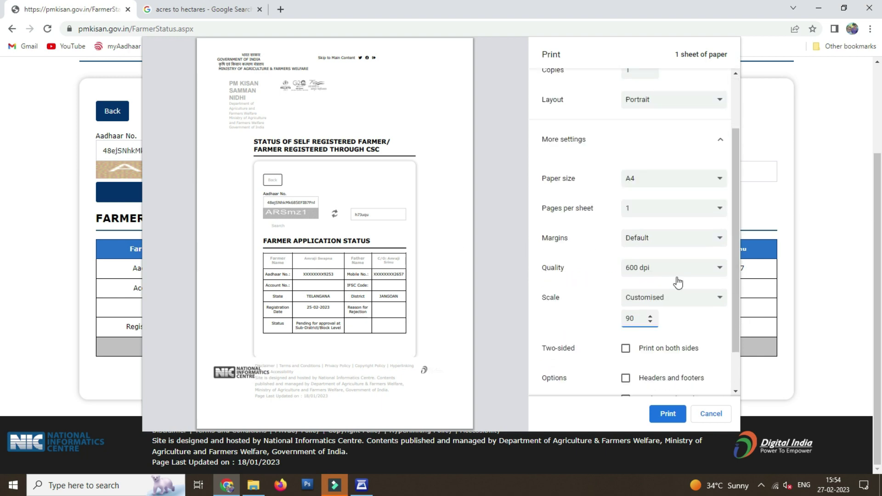